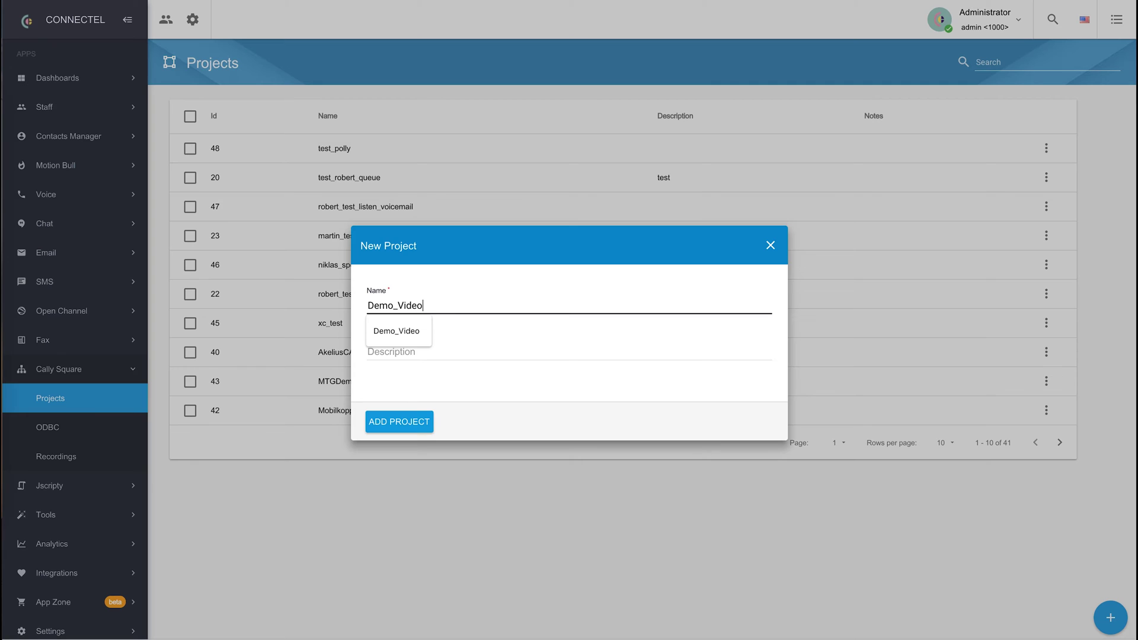
Step: Give the new project the description Demo_Video, add it, and open the Demo_Video project for editing
click(468, 346)
text(Demo)
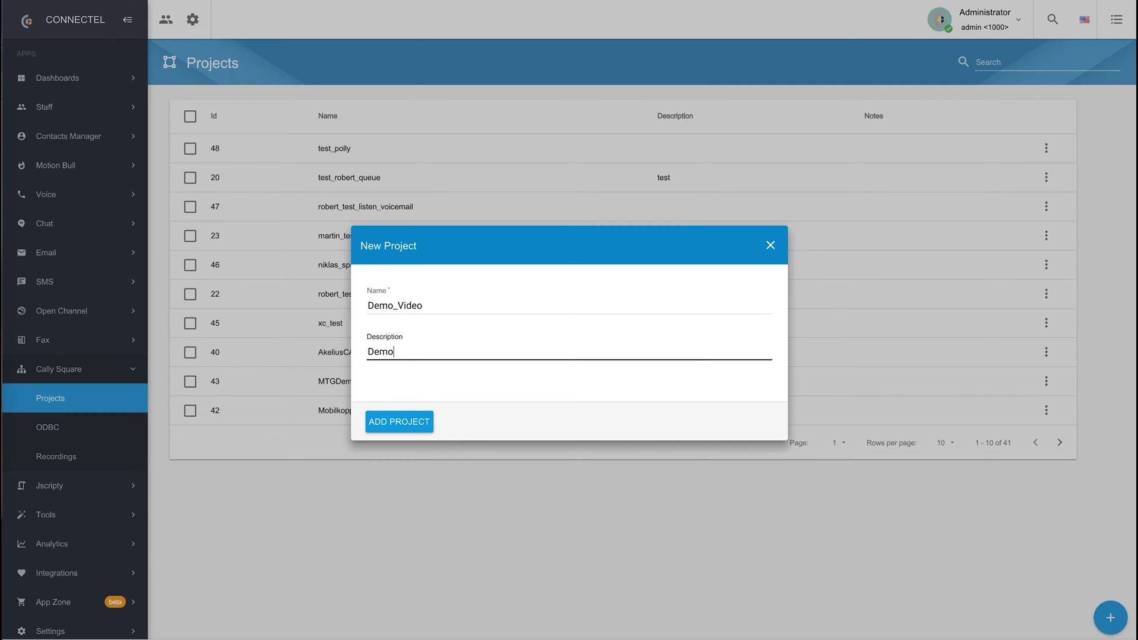
text(_Video)
click(400, 431)
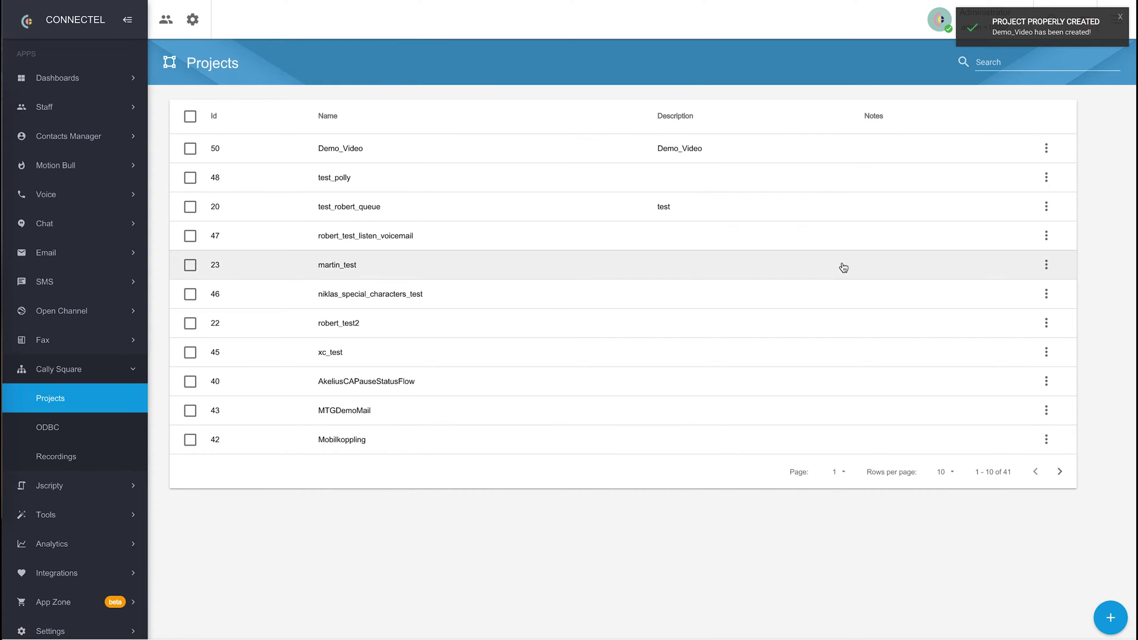
click(1047, 152)
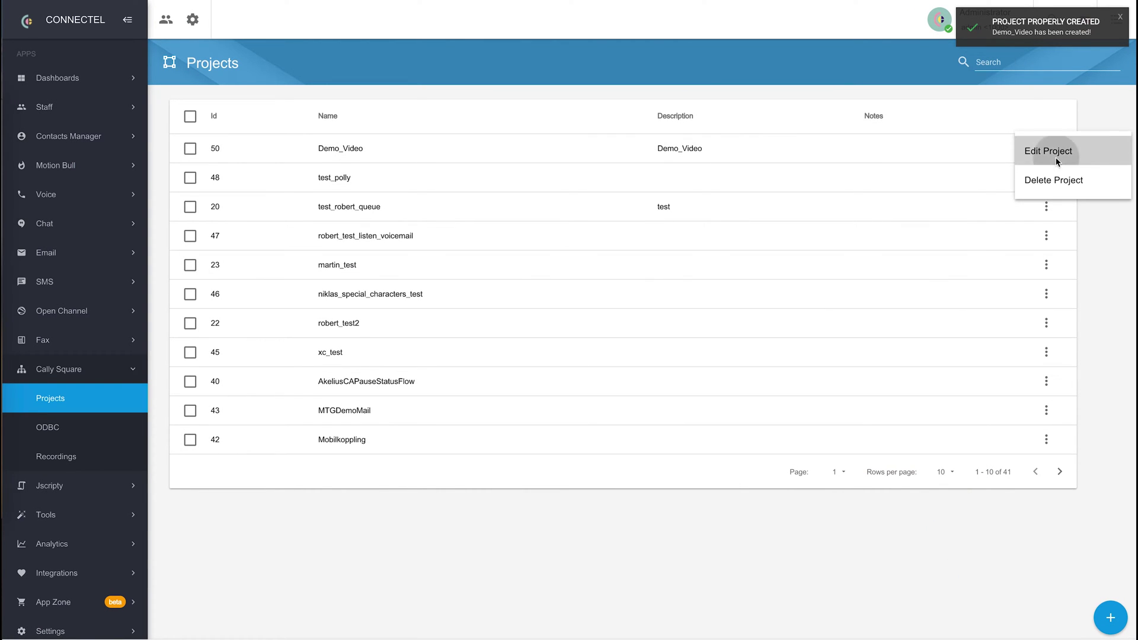
click(1055, 152)
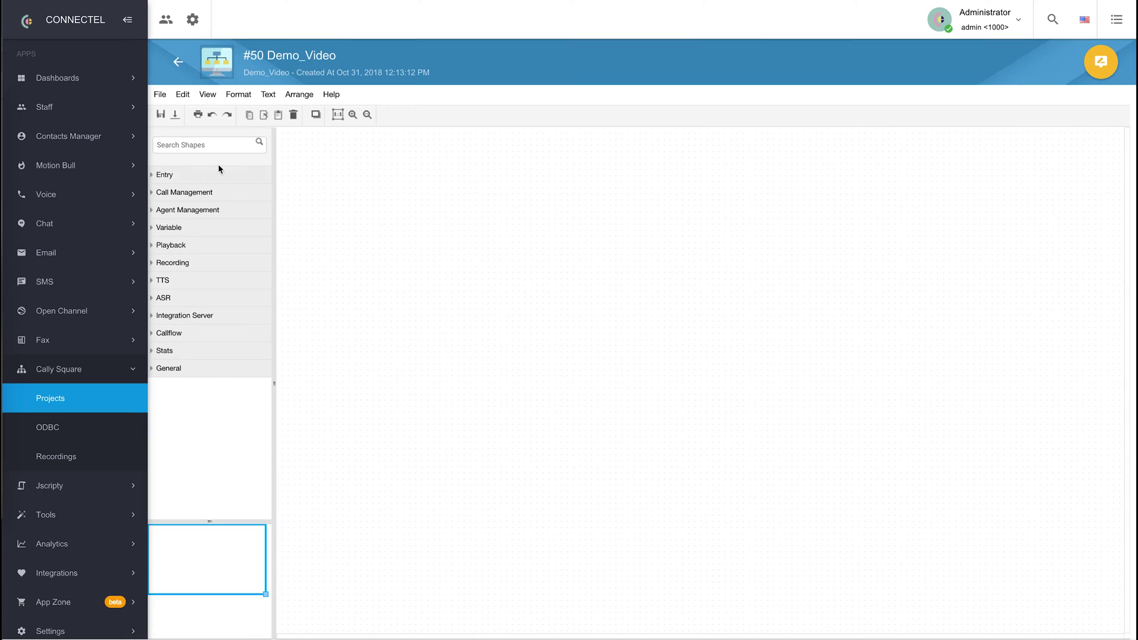
Step: Place a Start block on the empty canvas and add an Answer block beside it, connected from Start
click(178, 174)
drag(164, 201, 292, 143)
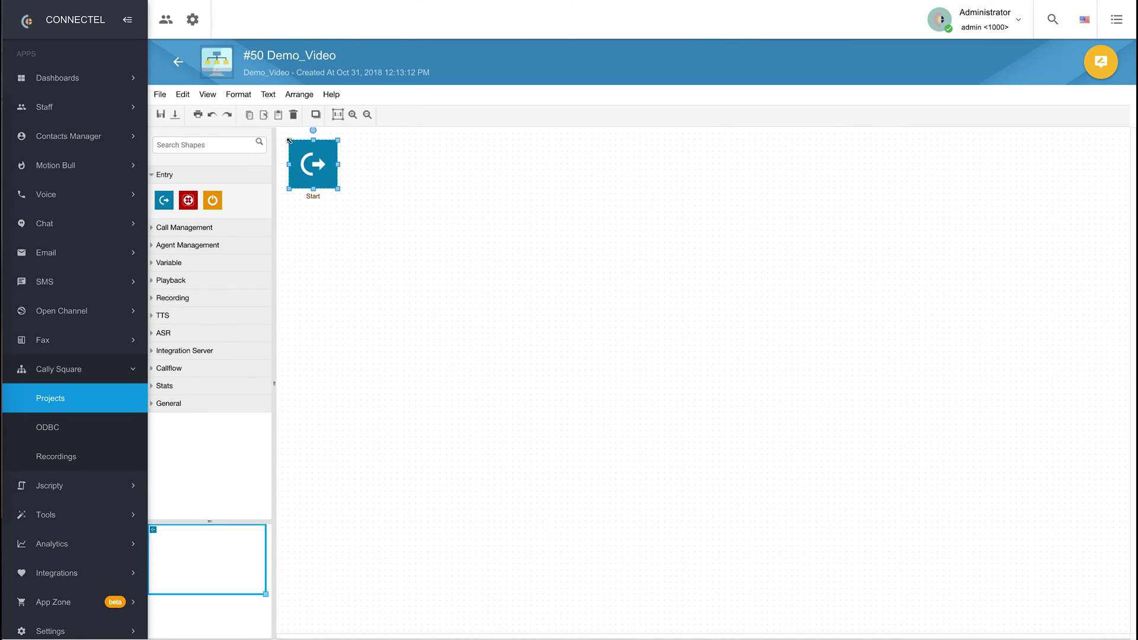
click(156, 229)
drag(163, 253, 378, 168)
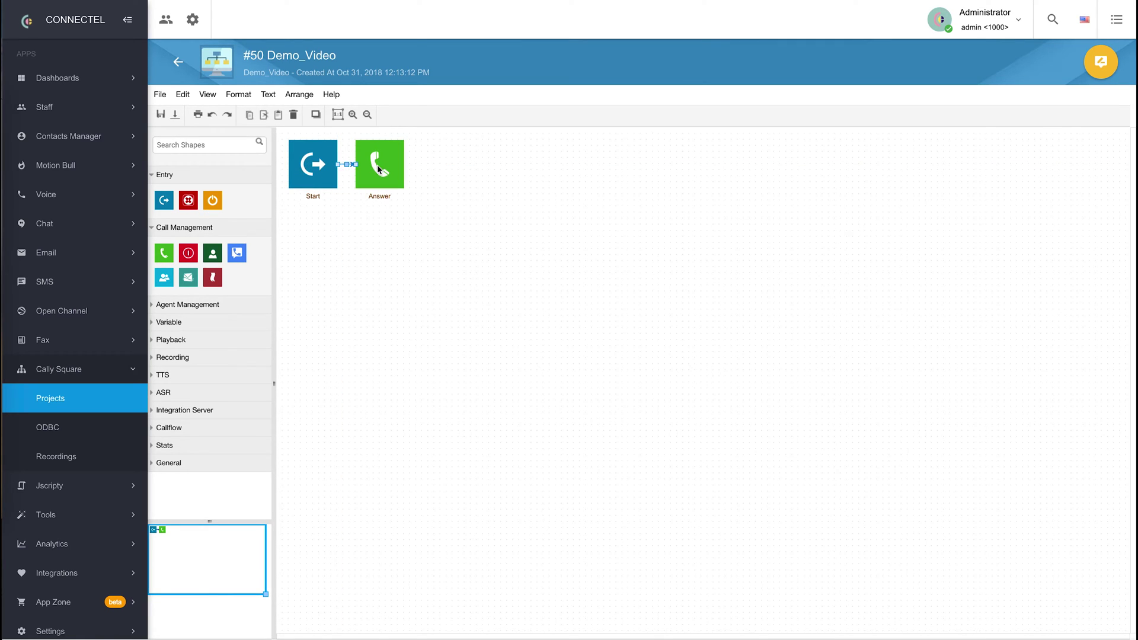
Step: Add a GotoIfTime block beside the Answer block and connect Answer to it
click(154, 428)
drag(212, 453, 425, 144)
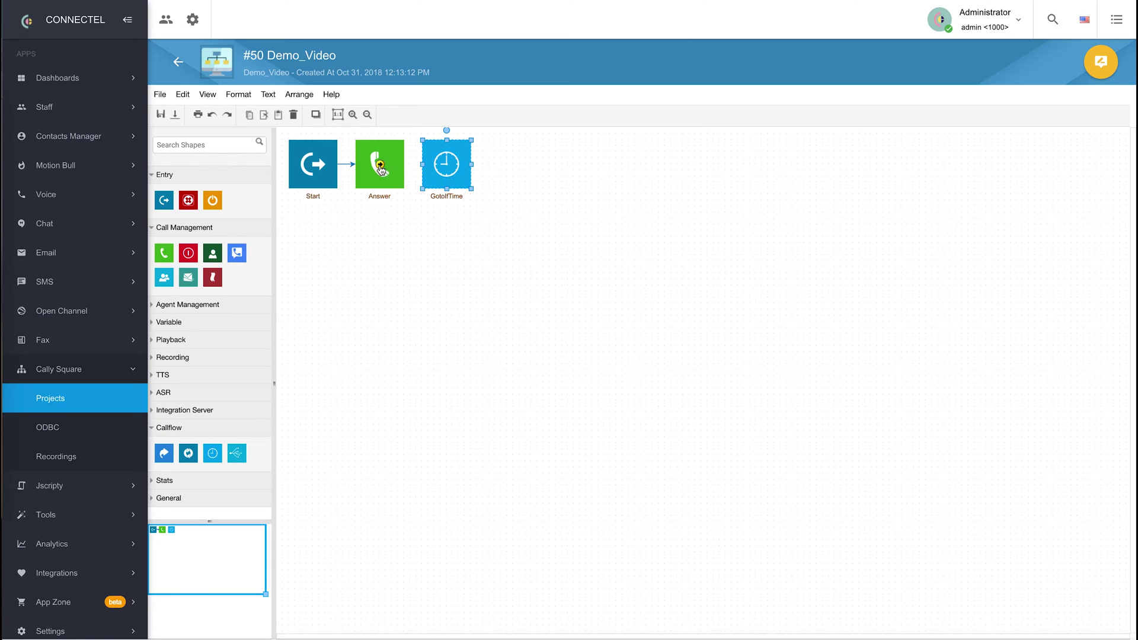
drag(381, 168, 453, 174)
Step: Set the GotoIfTime block's interval to WorkingTime and save the block
double_click(453, 175)
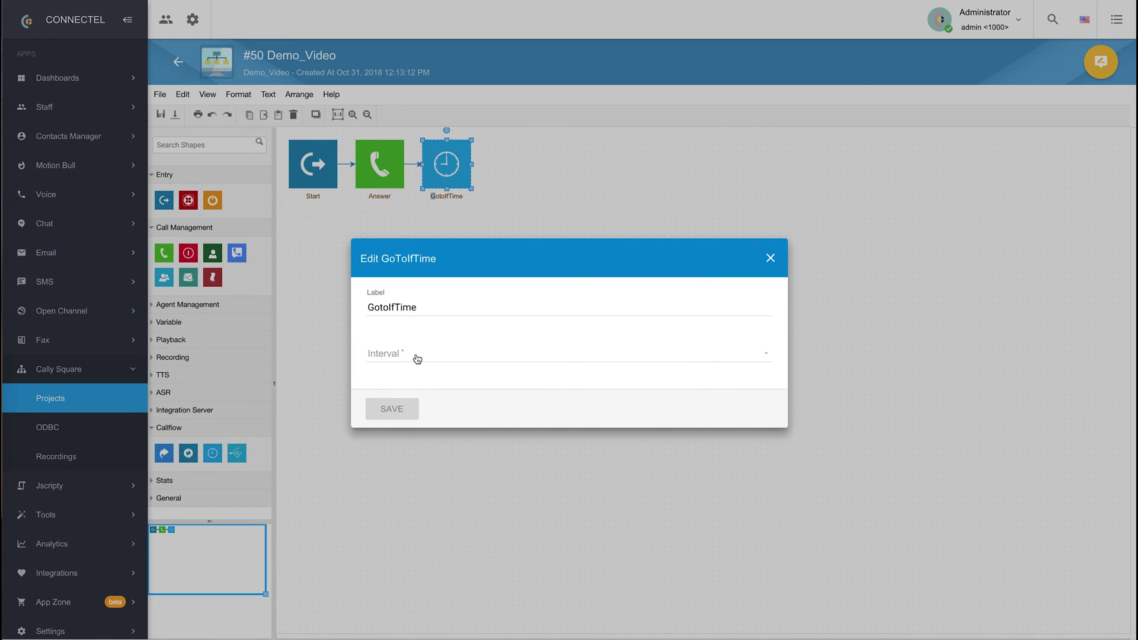
click(418, 359)
scroll(442, 447, down, 5)
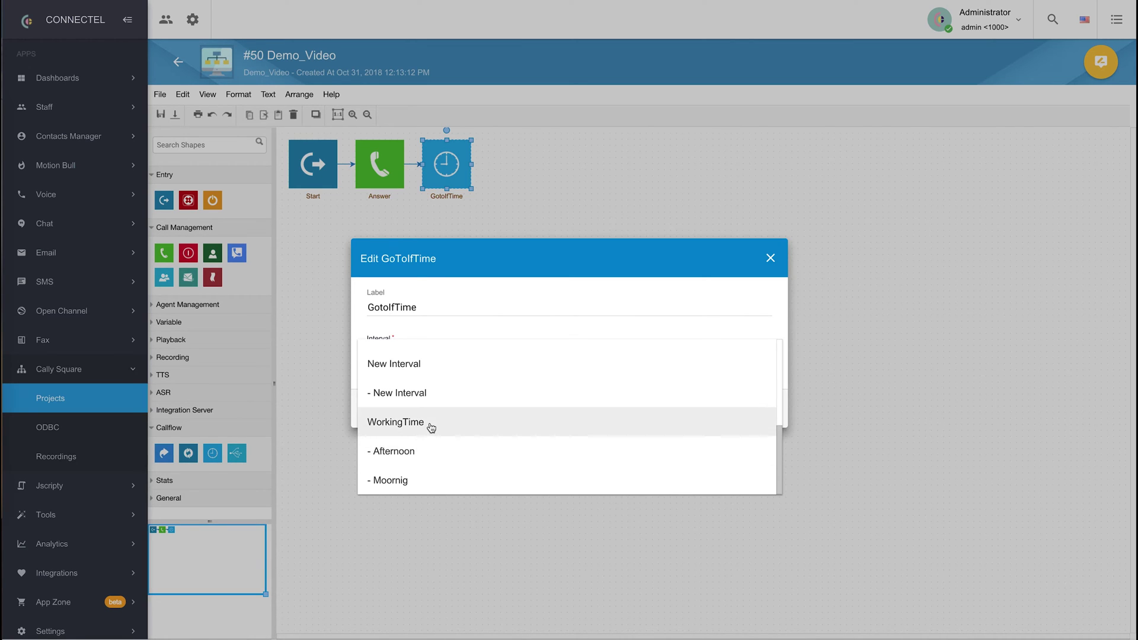
click(431, 428)
click(397, 413)
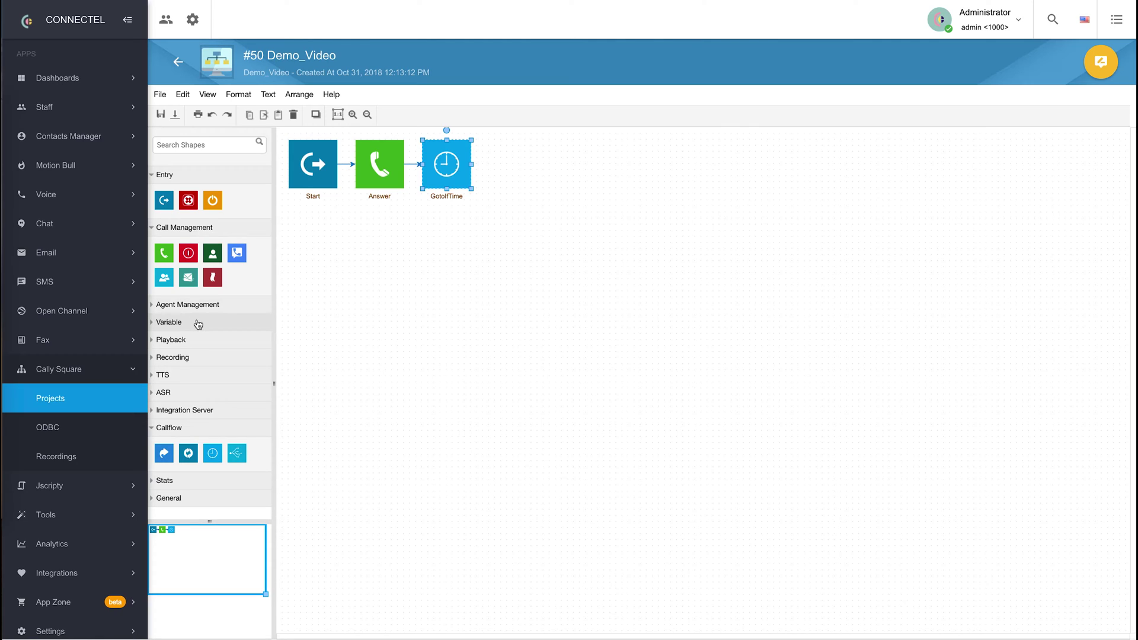
click(172, 339)
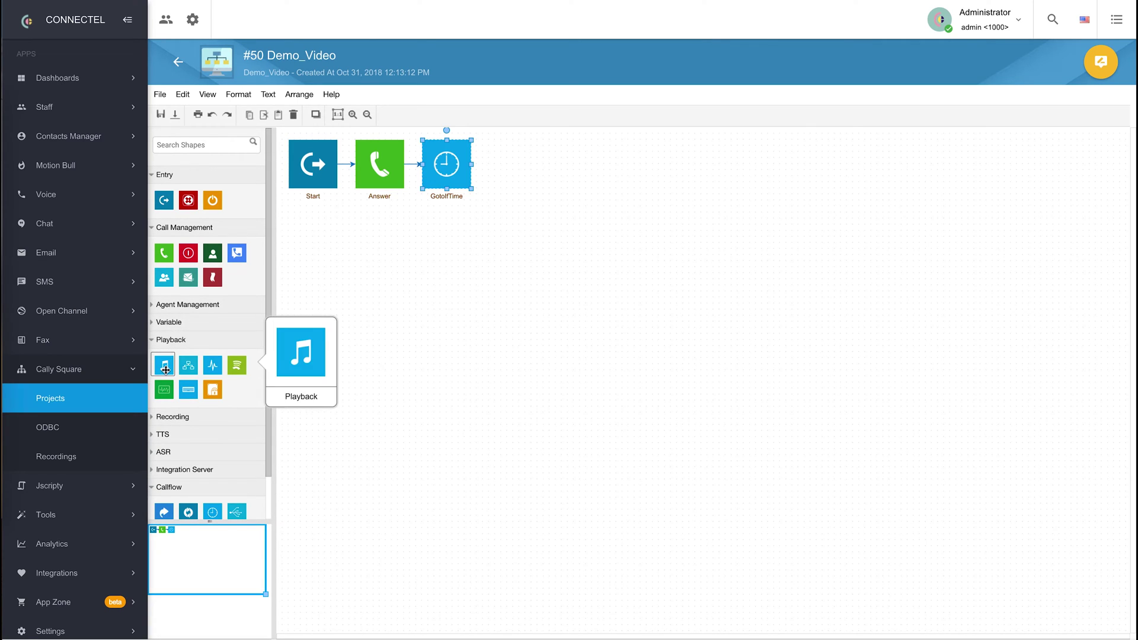
drag(164, 365, 425, 266)
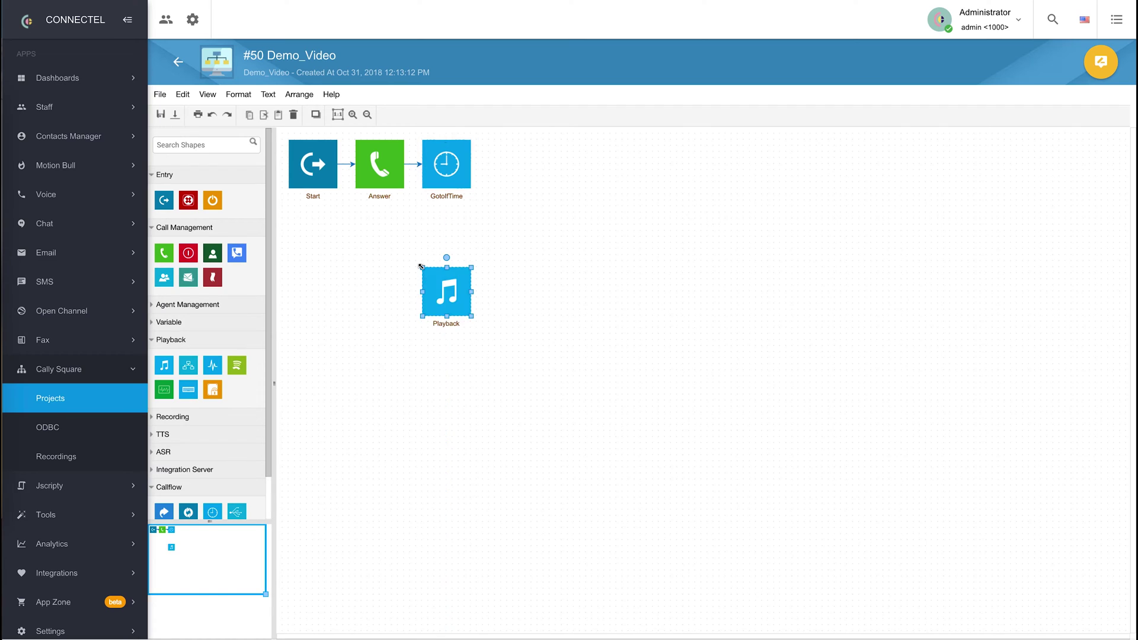
double_click(447, 289)
click(419, 334)
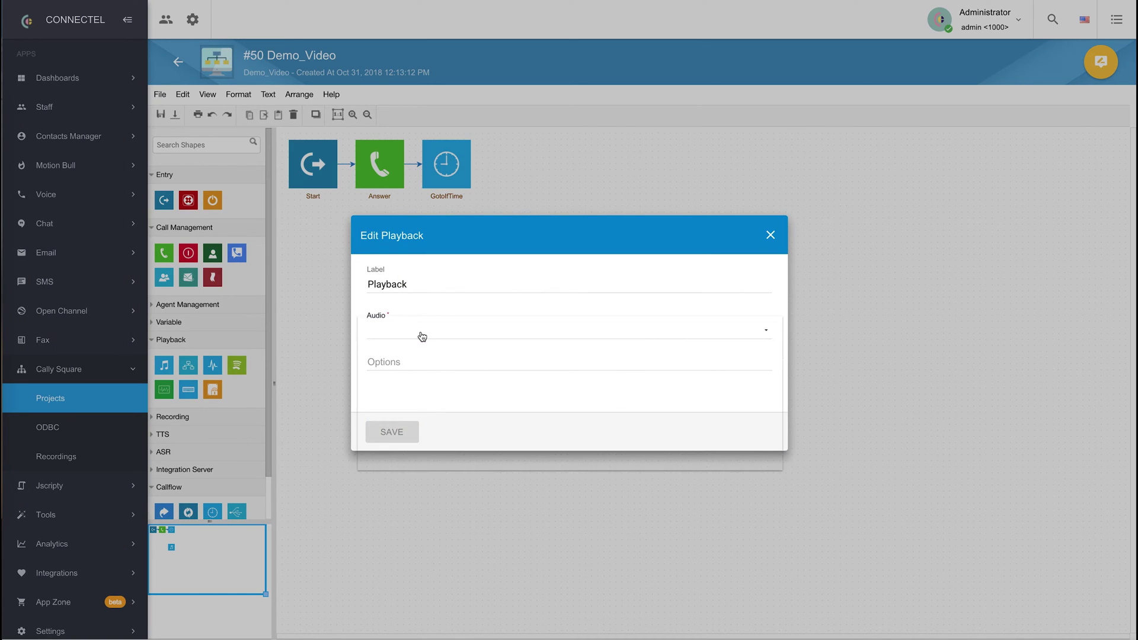
scroll(445, 428, down, 10)
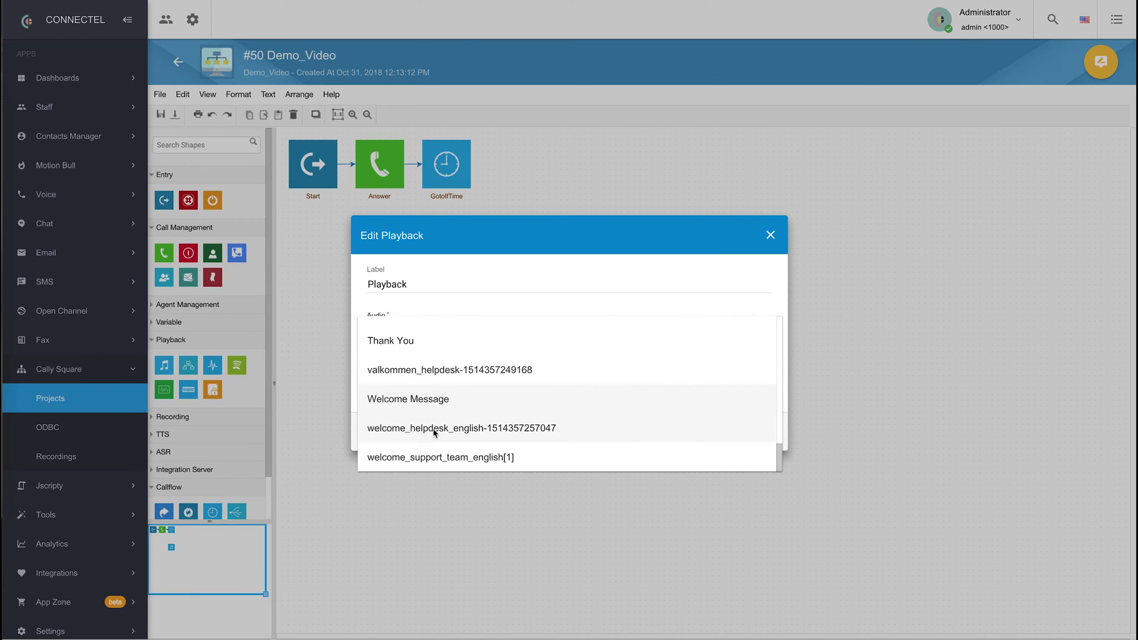
click(432, 427)
click(392, 432)
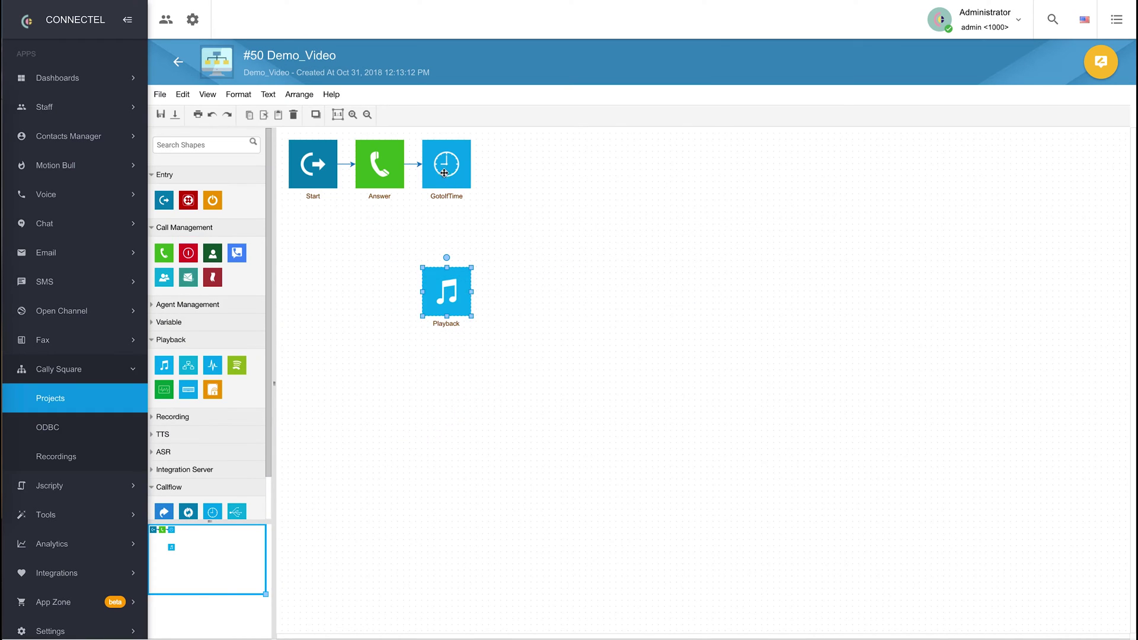
Step: Connect the GotoIfTime block to the Playback block and label the connection false
drag(448, 169, 448, 291)
text(se)
click(578, 318)
Step: Place a Menu block to the right of the GotoIfTime block, leaving room for a labelled connection
click(156, 346)
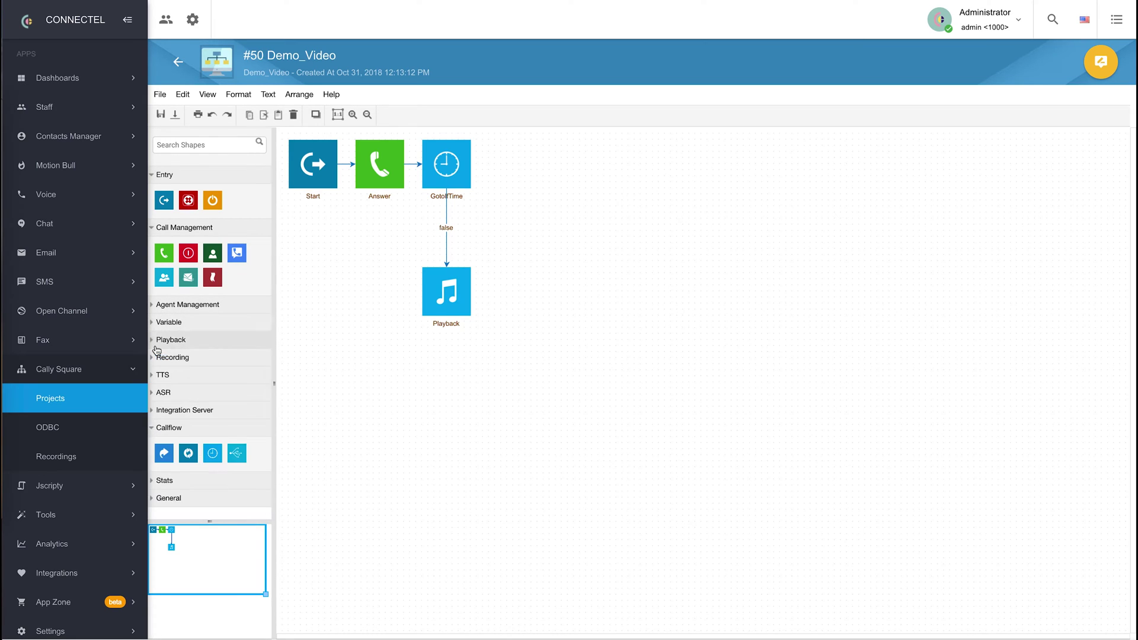
click(153, 428)
click(170, 339)
drag(189, 365, 527, 144)
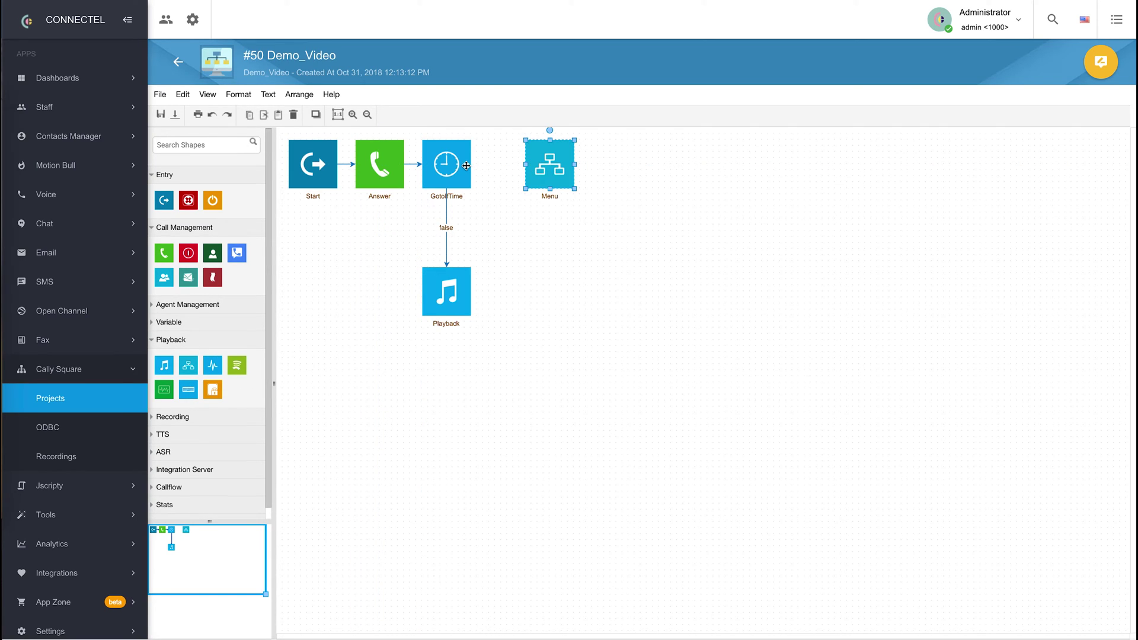
Step: Connect the GotoIfTime block to the Menu block and label the connection true
drag(448, 169, 542, 168)
double_click(513, 166)
click(621, 241)
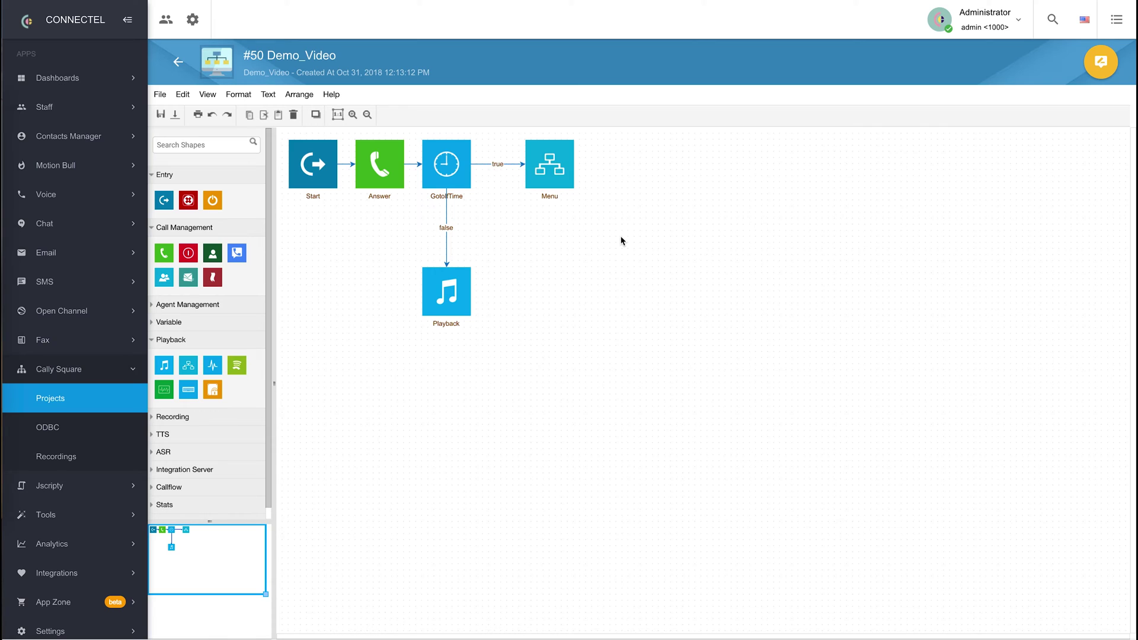
click(562, 174)
double_click(562, 174)
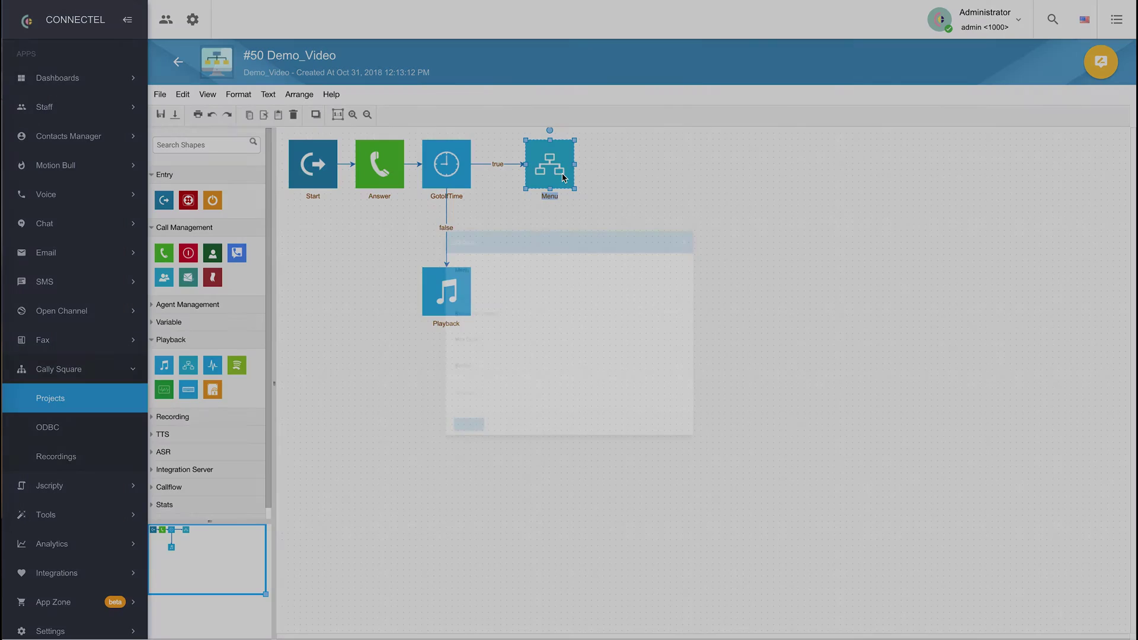
click(480, 276)
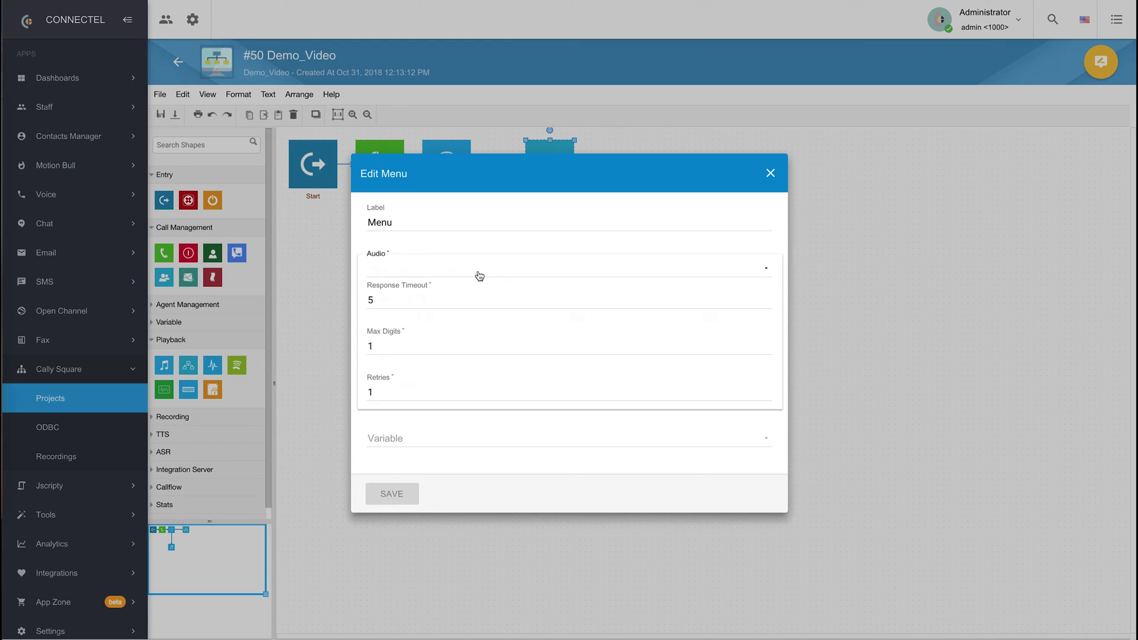
scroll(477, 347, down, 5)
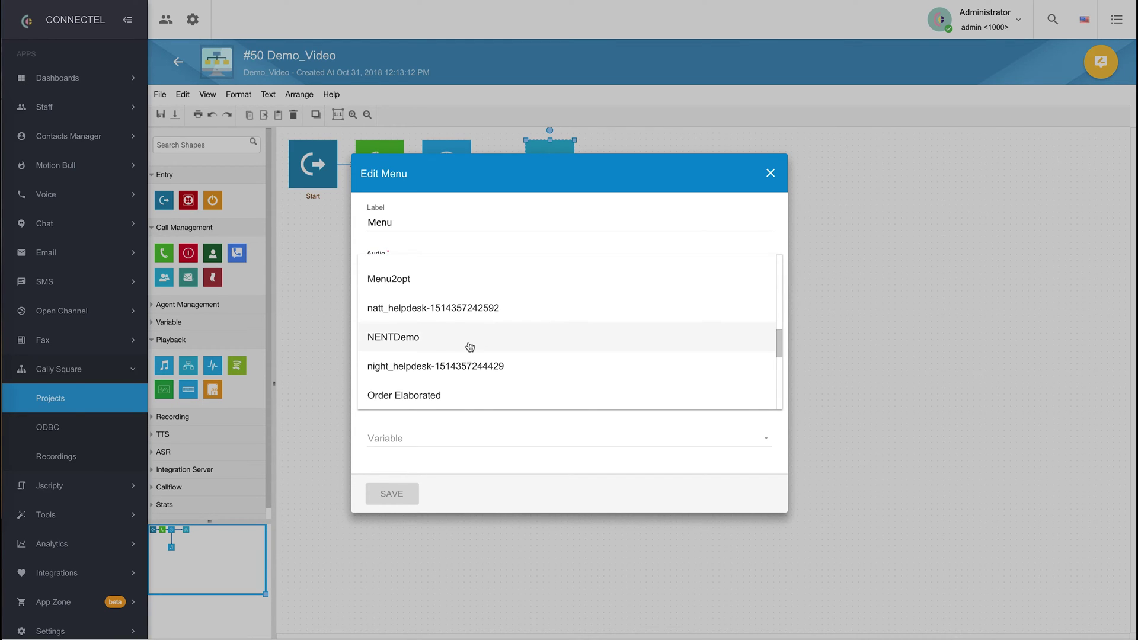
click(453, 367)
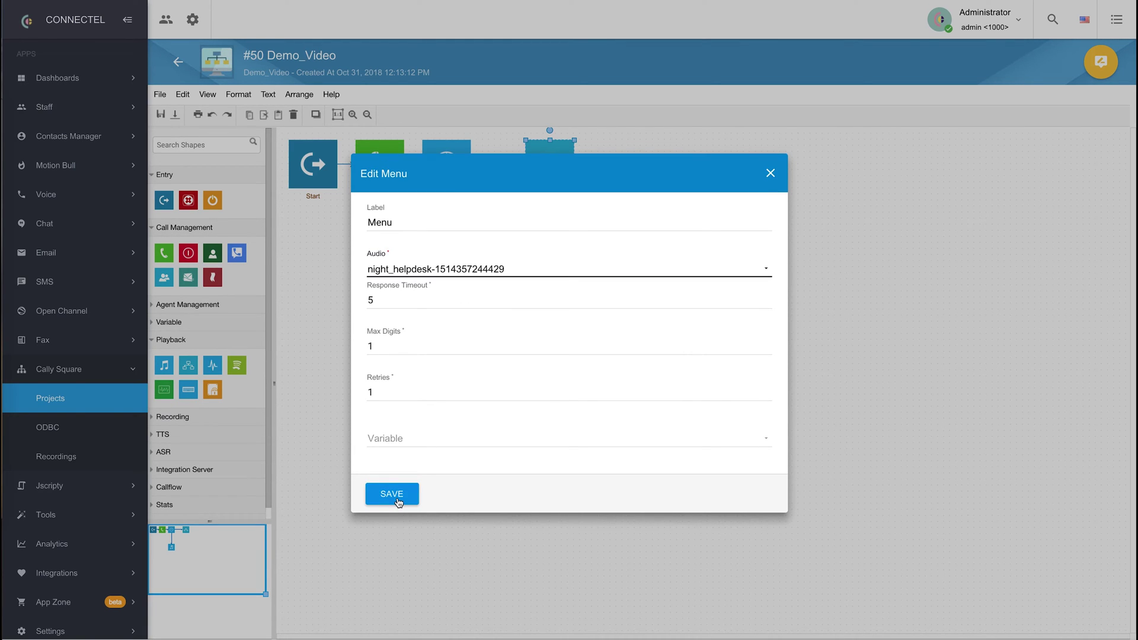
click(397, 500)
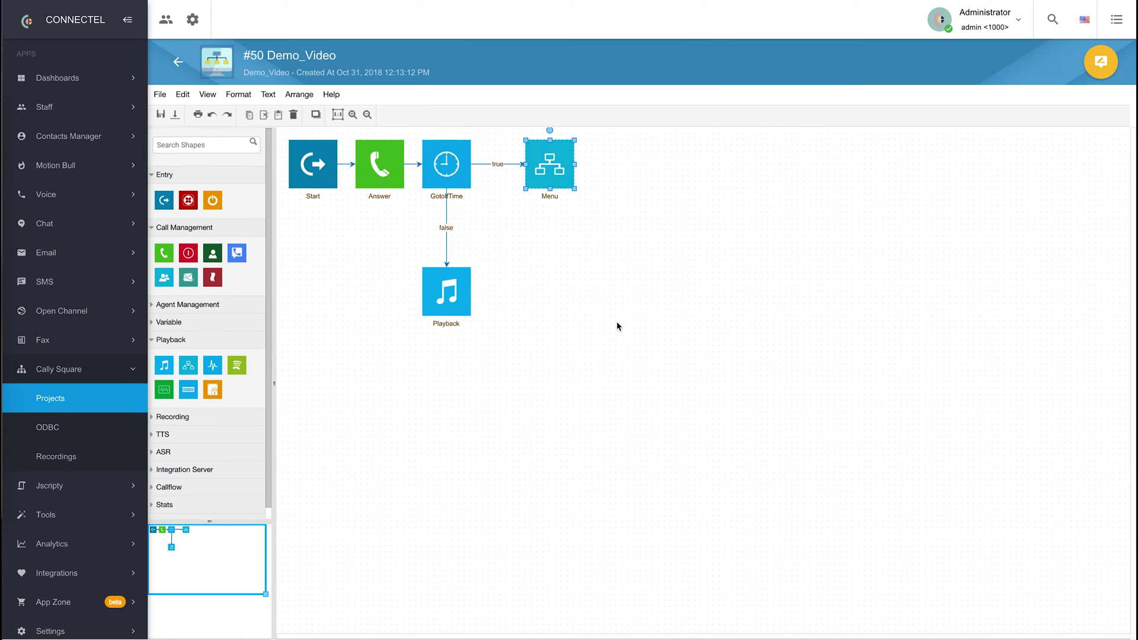
Step: Place two Queue blocks to the right of the Menu block, one below the other
click(617, 322)
drag(168, 284, 617, 135)
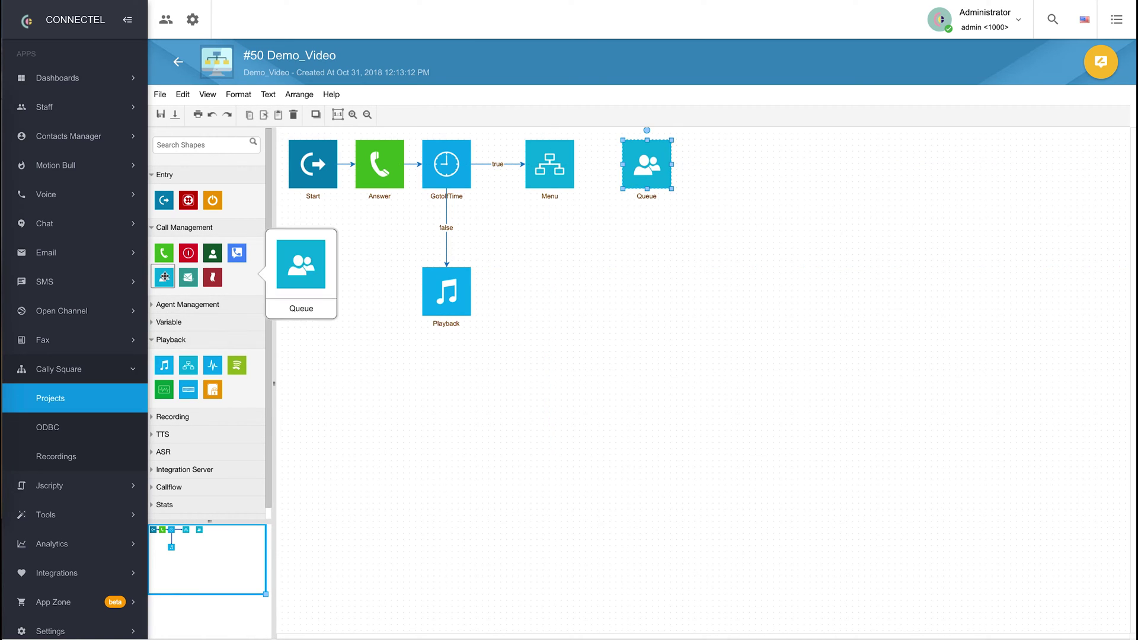
drag(164, 276, 627, 252)
Step: Label the upper Queue block Sales, assign it the Sales queue, and save it
double_click(649, 172)
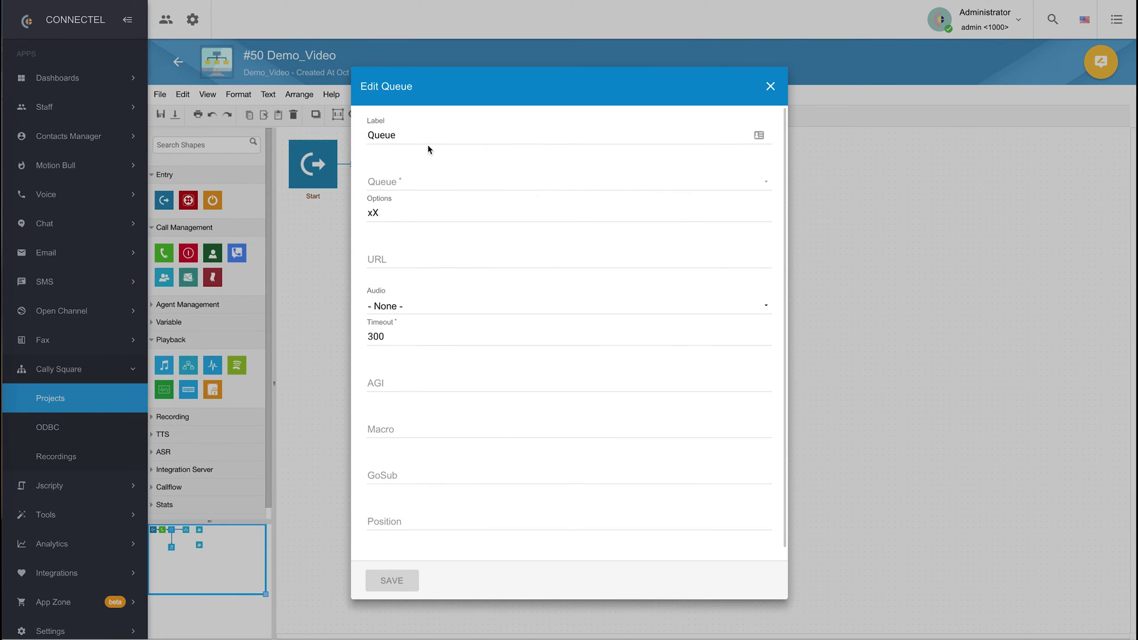
double_click(383, 136)
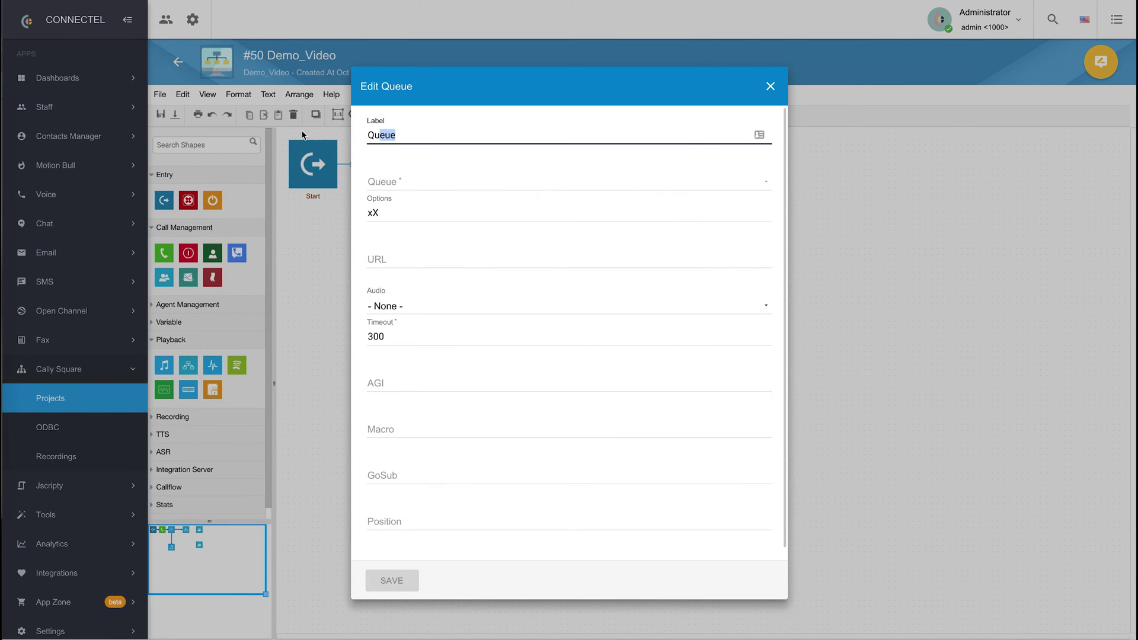
text(Sales)
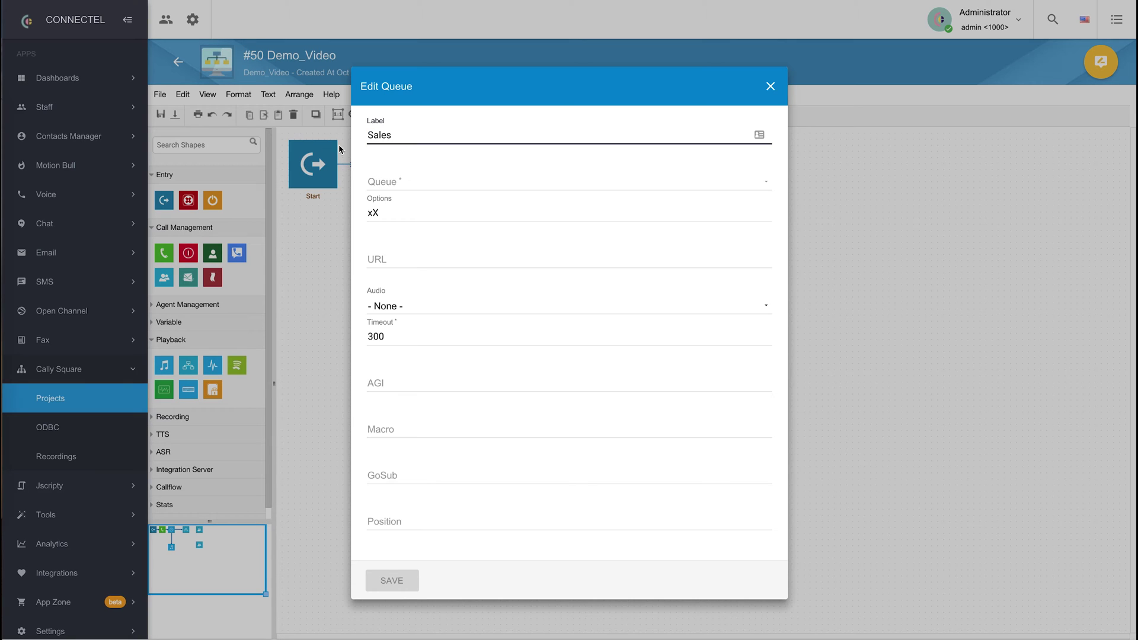
click(400, 178)
scroll(445, 261, down, 3)
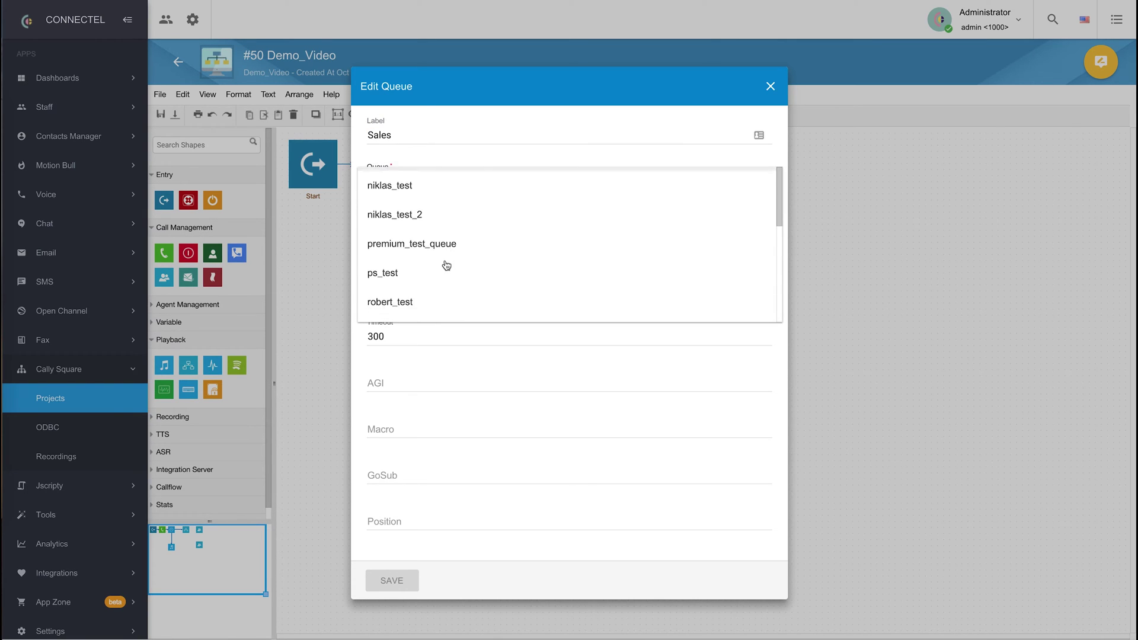
scroll(445, 261, down, 4)
click(399, 201)
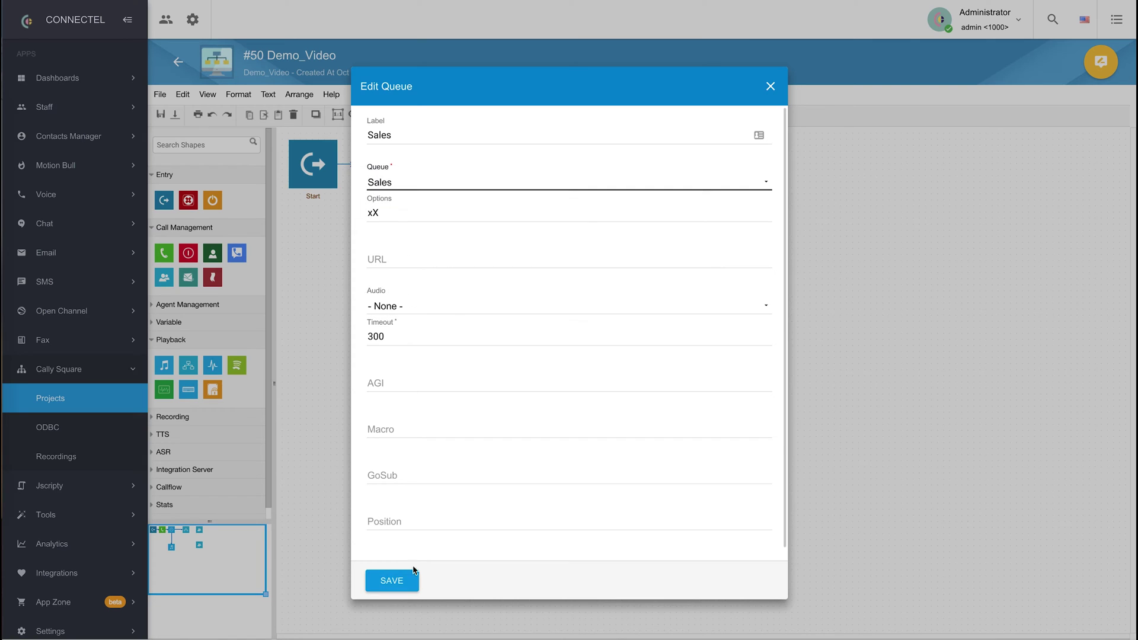
click(394, 581)
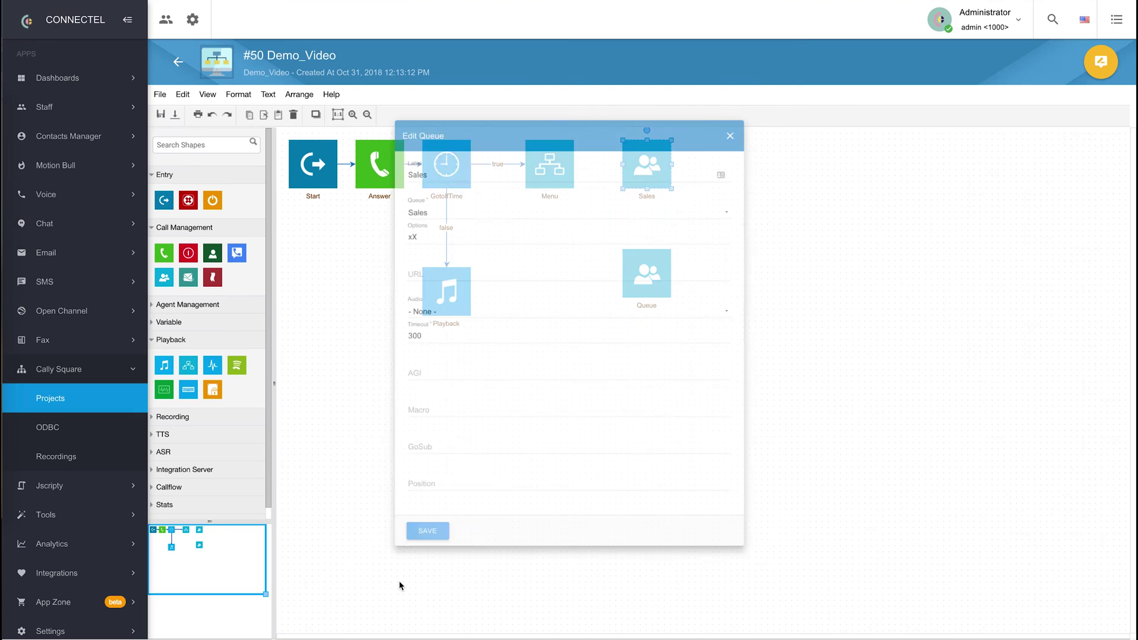
Step: Label the lower Queue block Support, assign it the Support queue, and save it
double_click(658, 264)
double_click(406, 134)
text(Su)
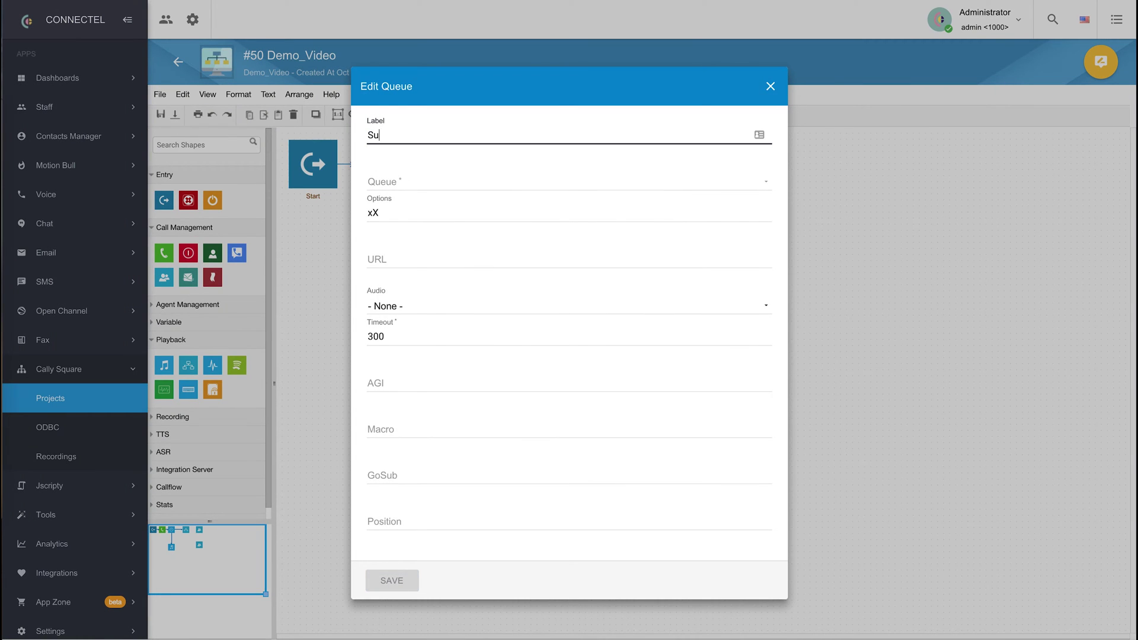
text(pport)
click(391, 182)
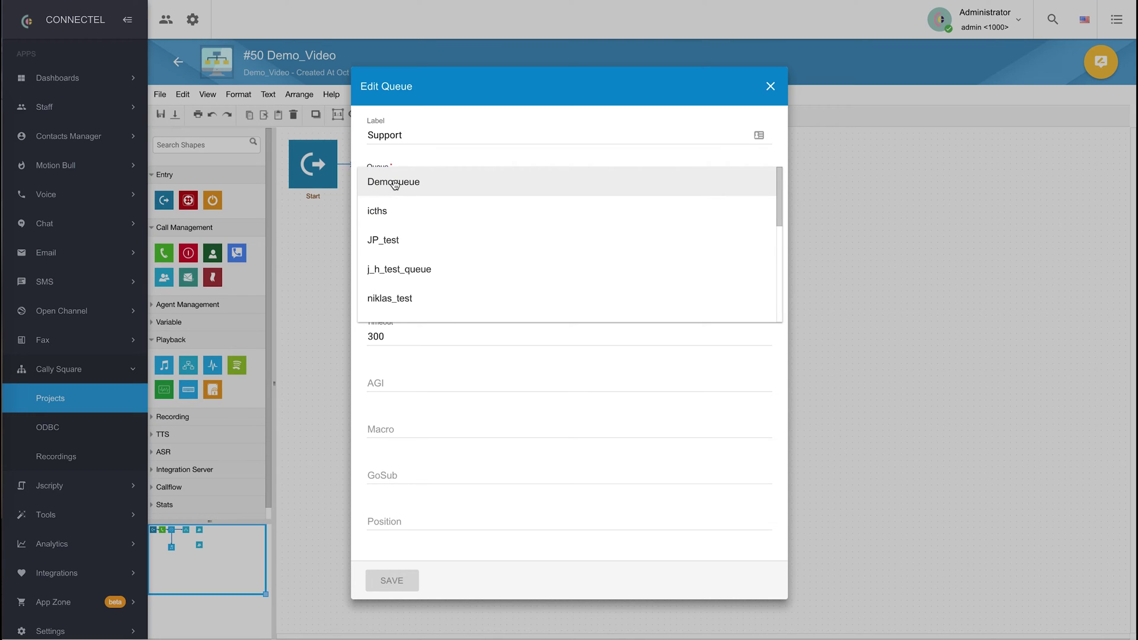
scroll(403, 252, down, 3)
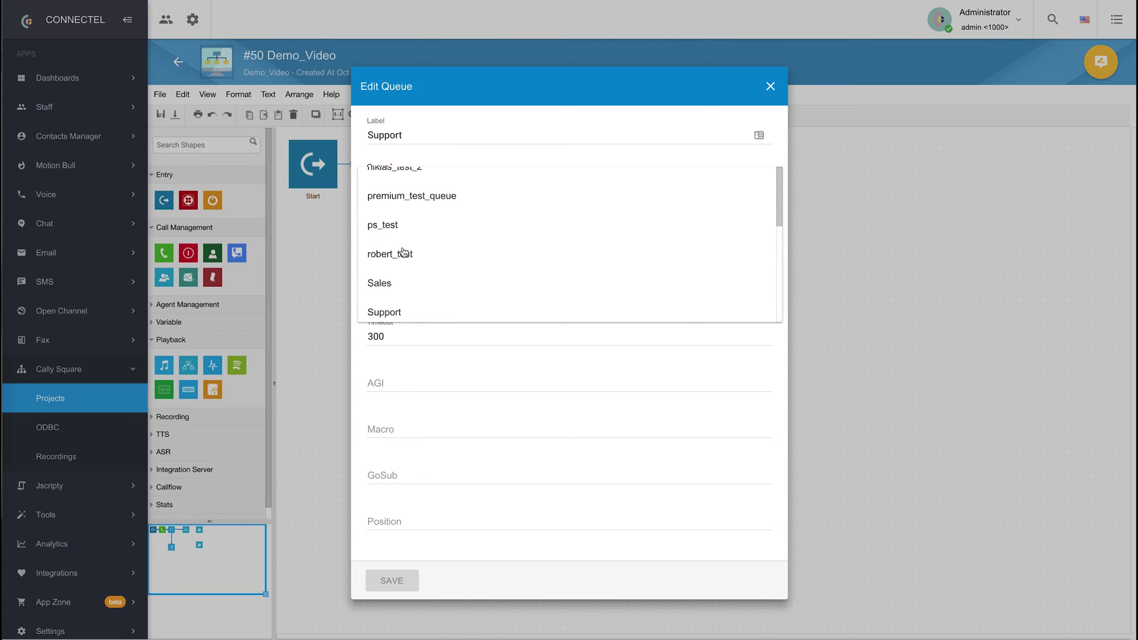
click(398, 307)
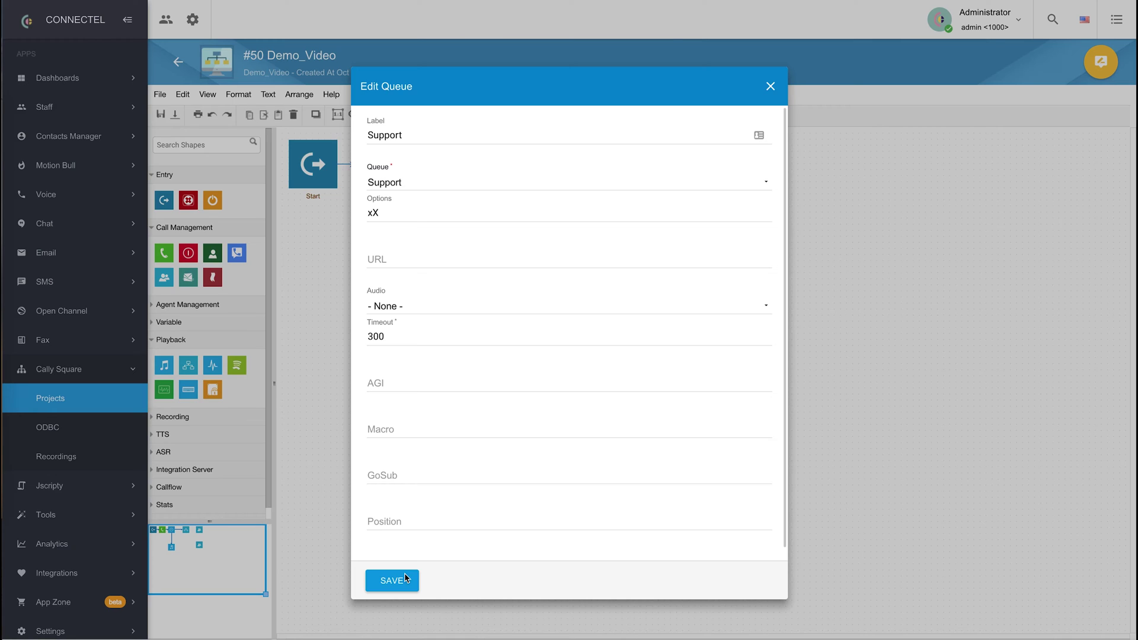
click(405, 579)
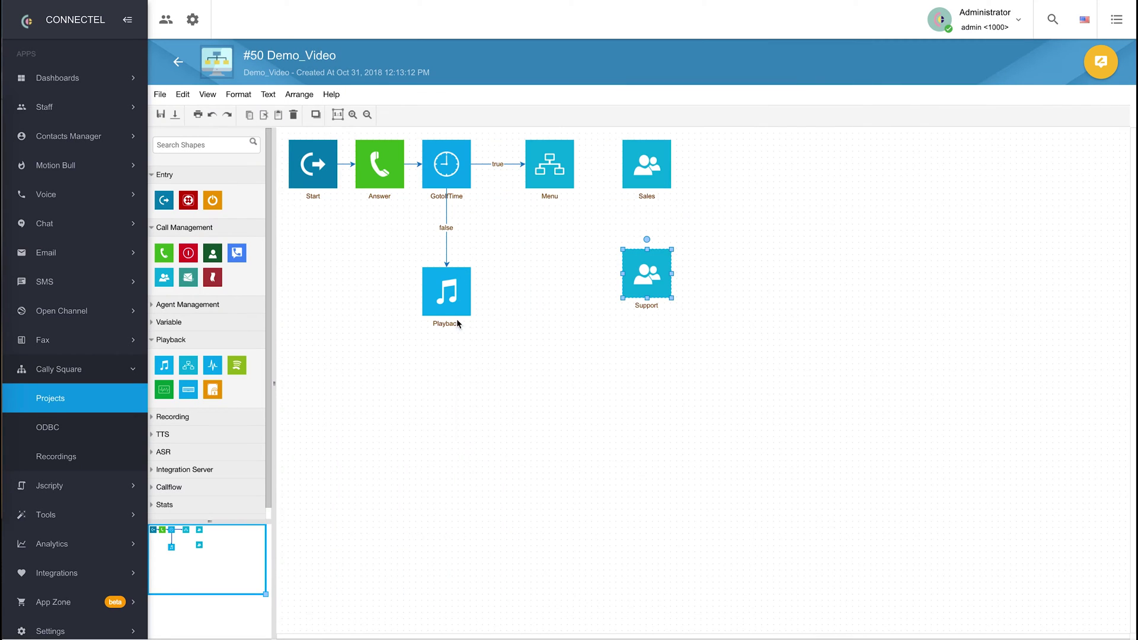
Step: Connect the Menu block to the Sales queue for option 1 and to the Support queue for option 2
drag(544, 168, 639, 160)
click(755, 202)
drag(549, 165, 645, 274)
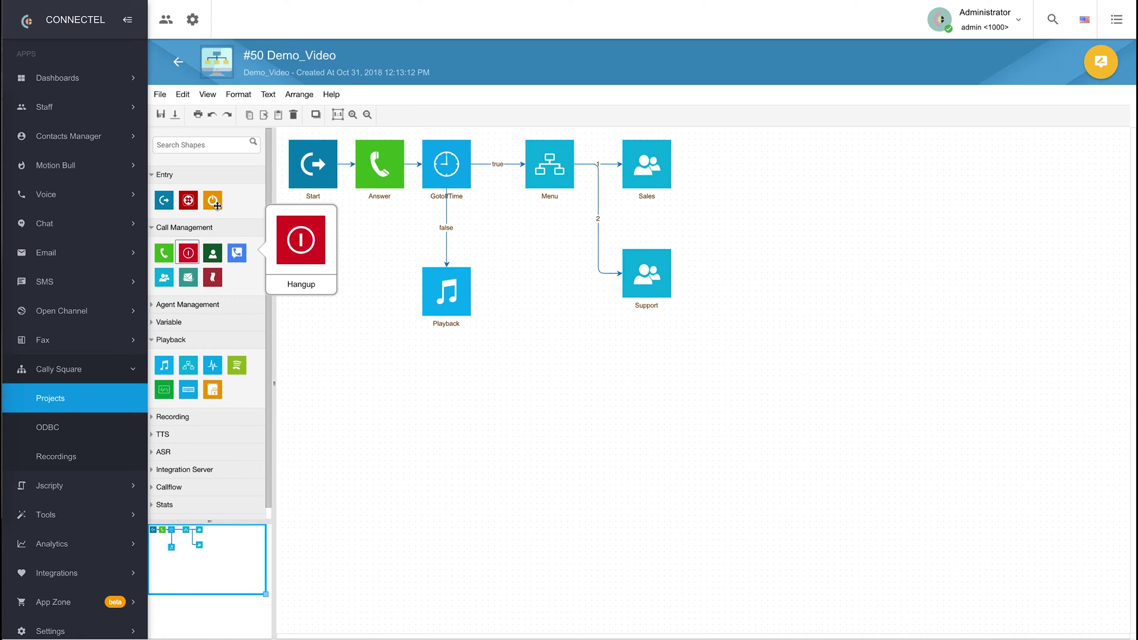
Step: Place an End block below and to the right of the Support queue, and connect the Sales, Support and Playback blocks to it
drag(217, 205, 811, 371)
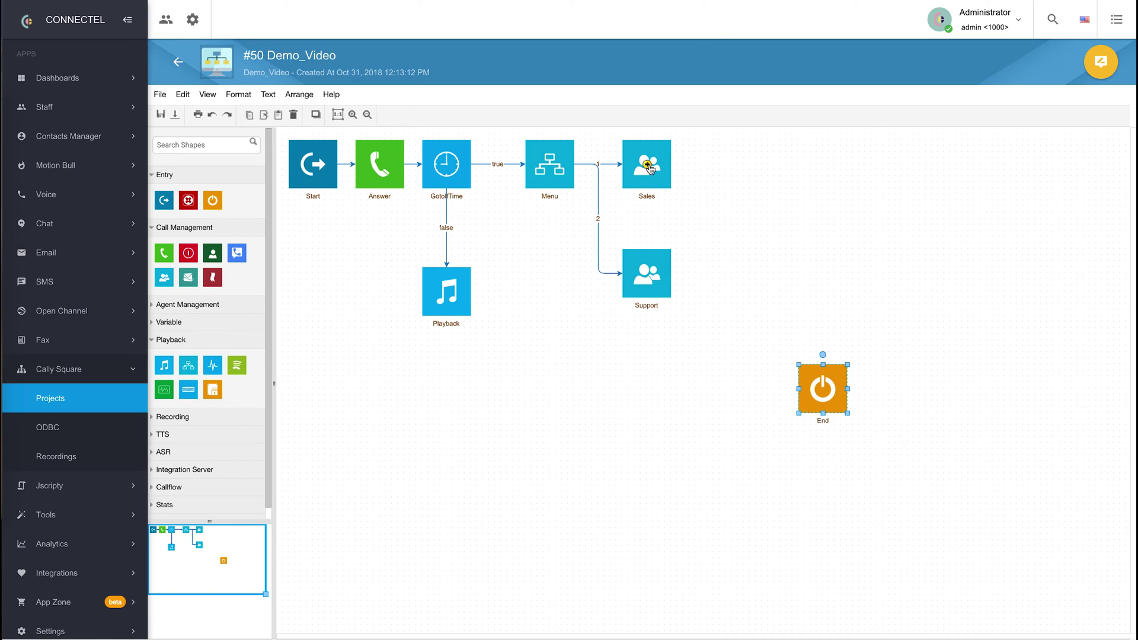
drag(649, 167, 823, 394)
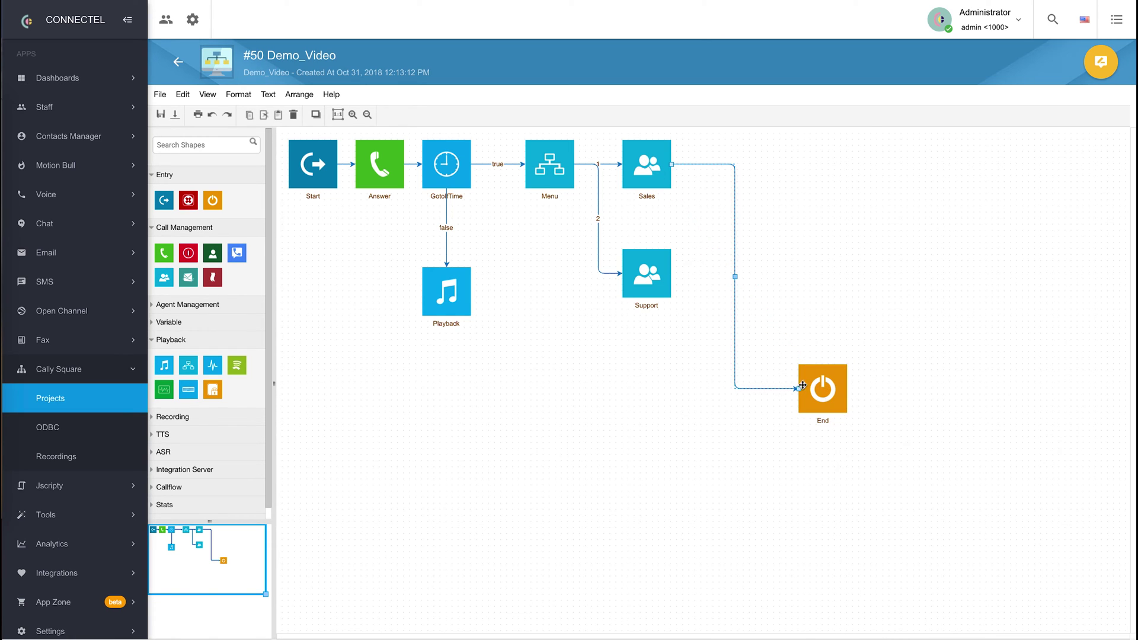
drag(650, 271, 786, 382)
drag(450, 294, 807, 391)
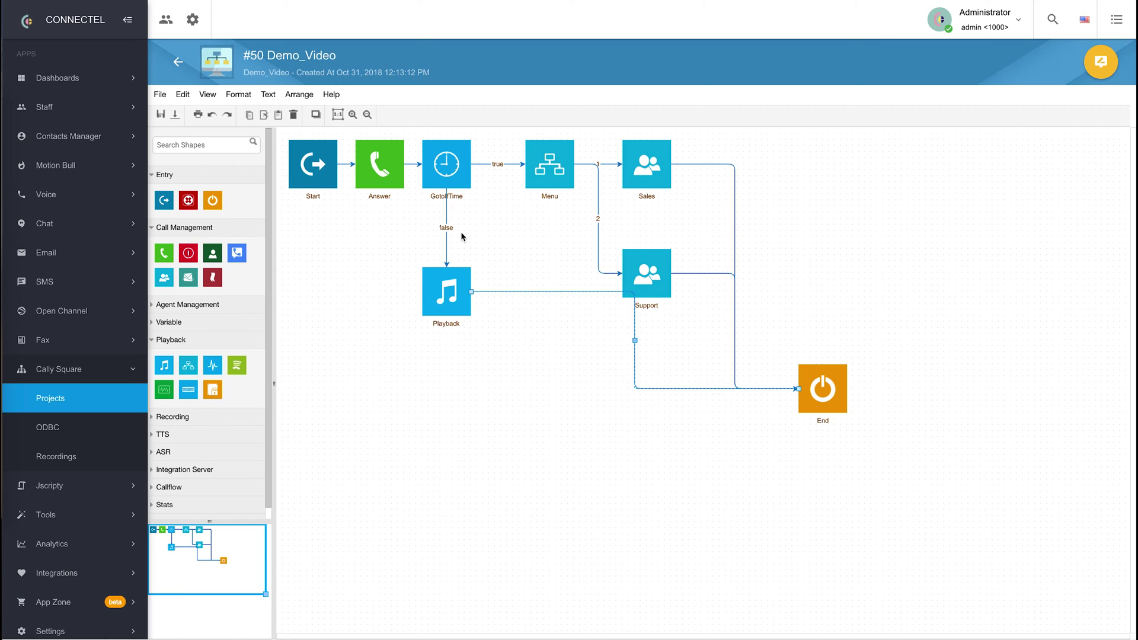
Step: Save and publish the Demo_Video project
click(159, 116)
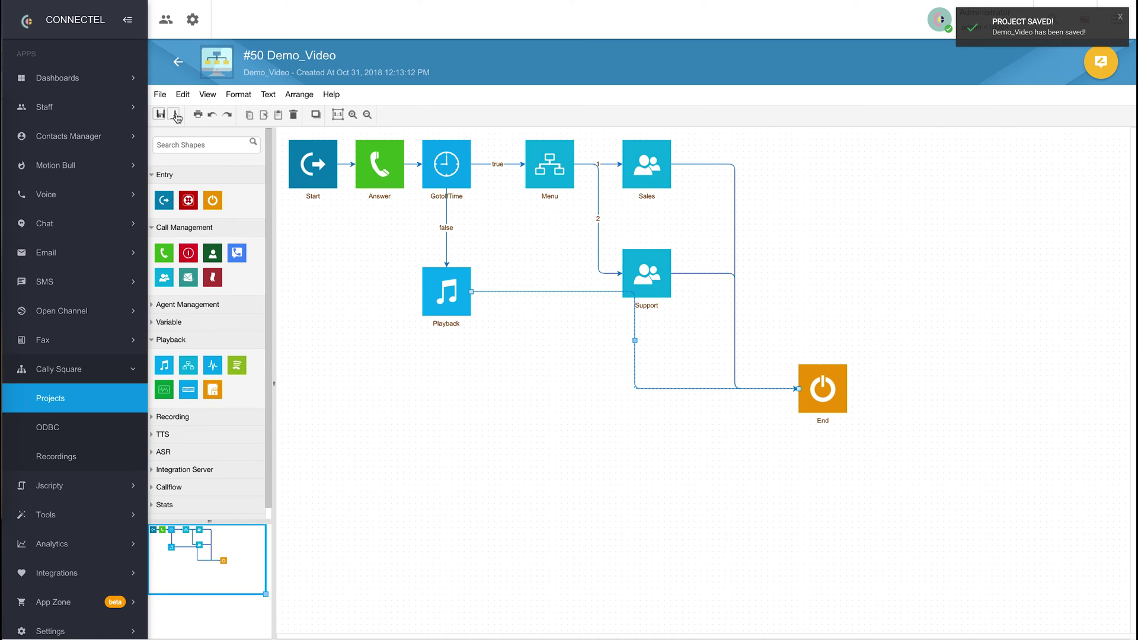
click(175, 115)
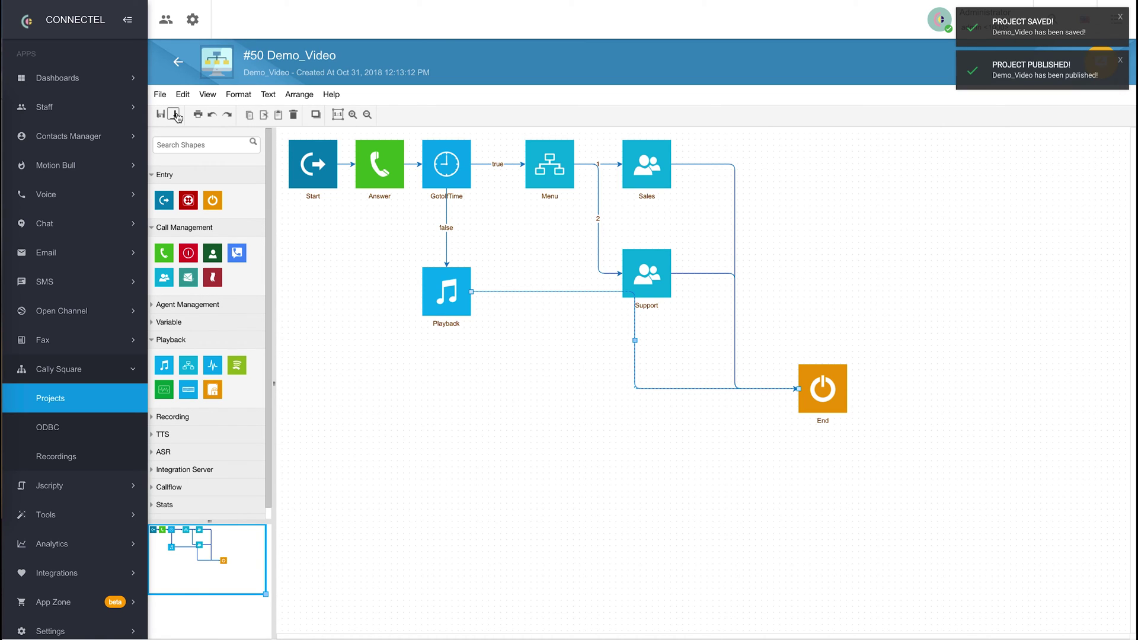